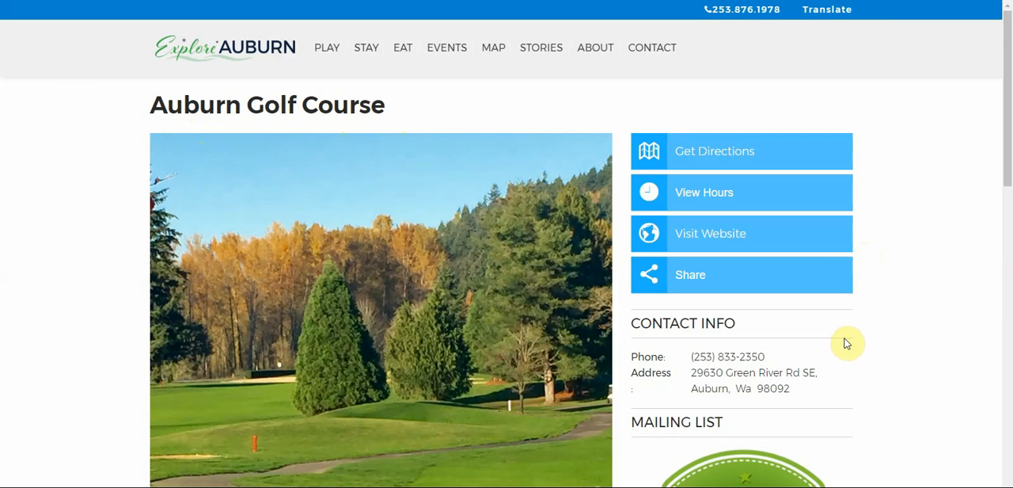
Examine the photos, contact info and description on the Auburn Golf Course point-of-interest page
scroll(839, 357, down, 3)
scroll(836, 357, down, 1)
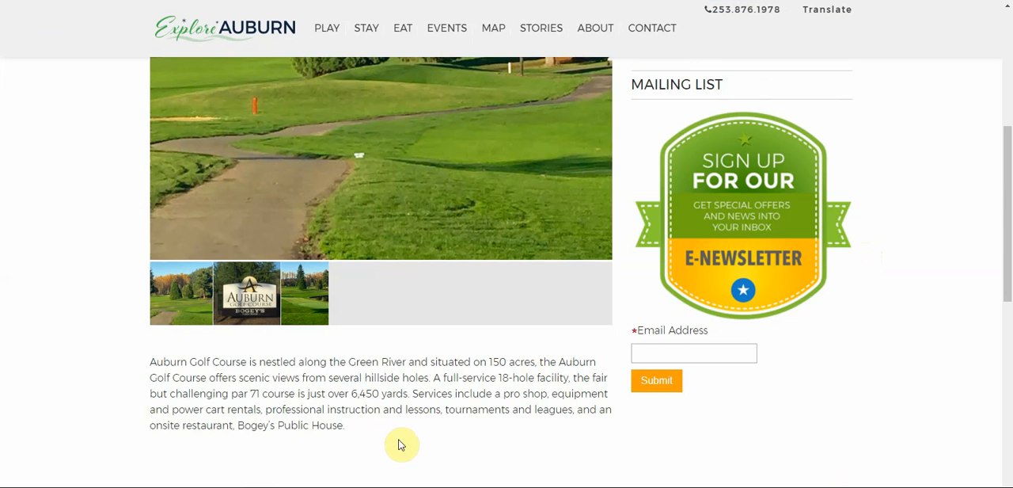
scroll(400, 437, up, 4)
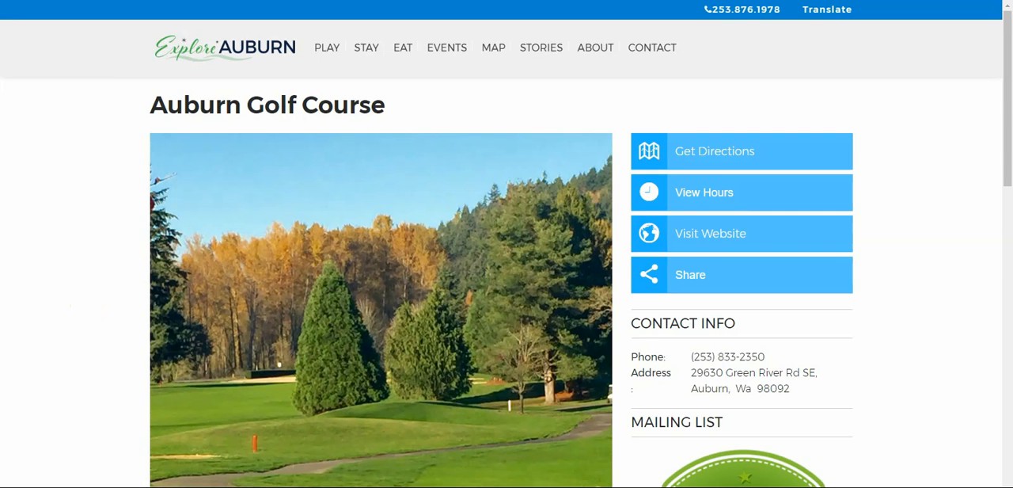
Switch to the Cevado admin site, list the points of interest and open the Town Toyota Center entry for editing
click(170, 0)
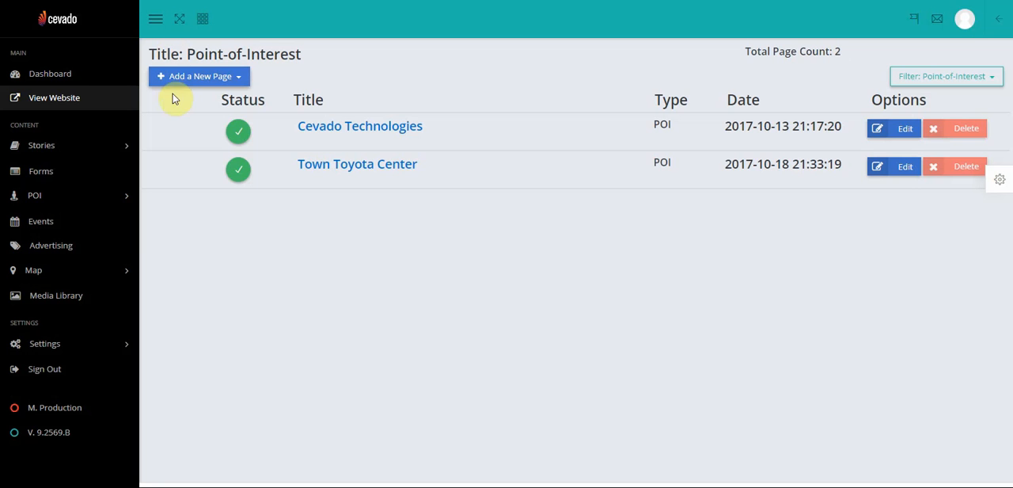
click(42, 202)
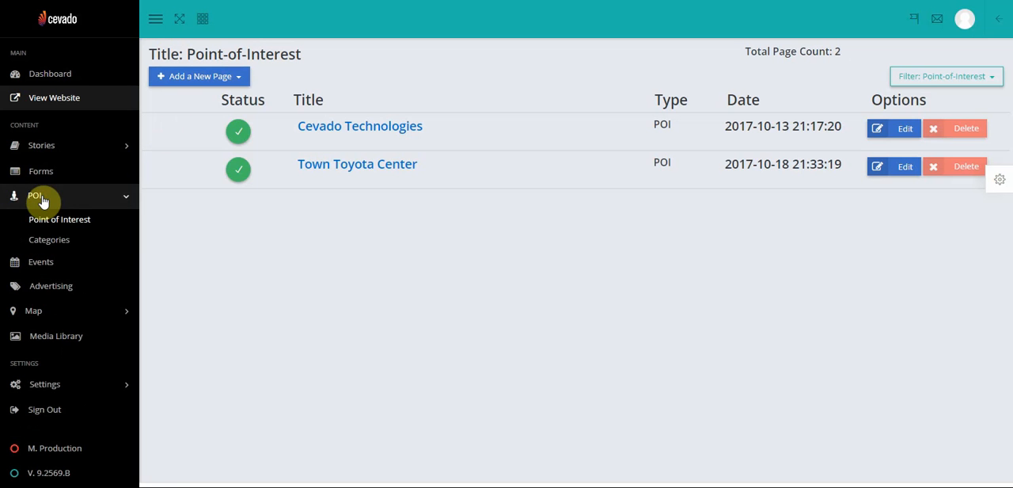
click(41, 219)
click(205, 77)
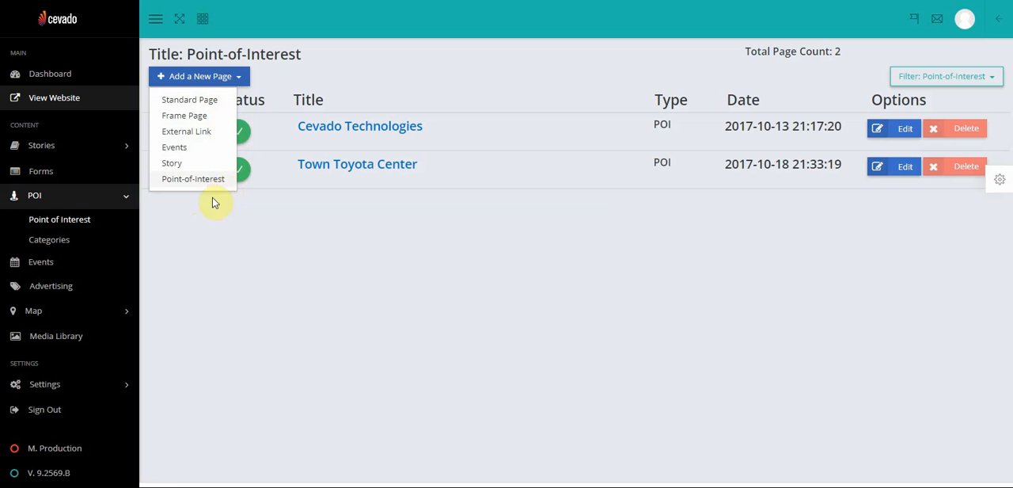
click(181, 229)
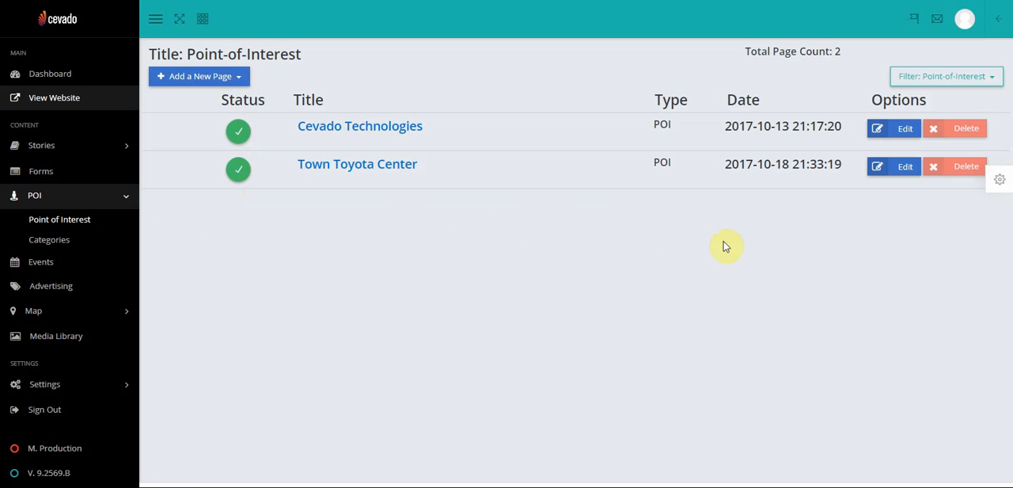
click(905, 171)
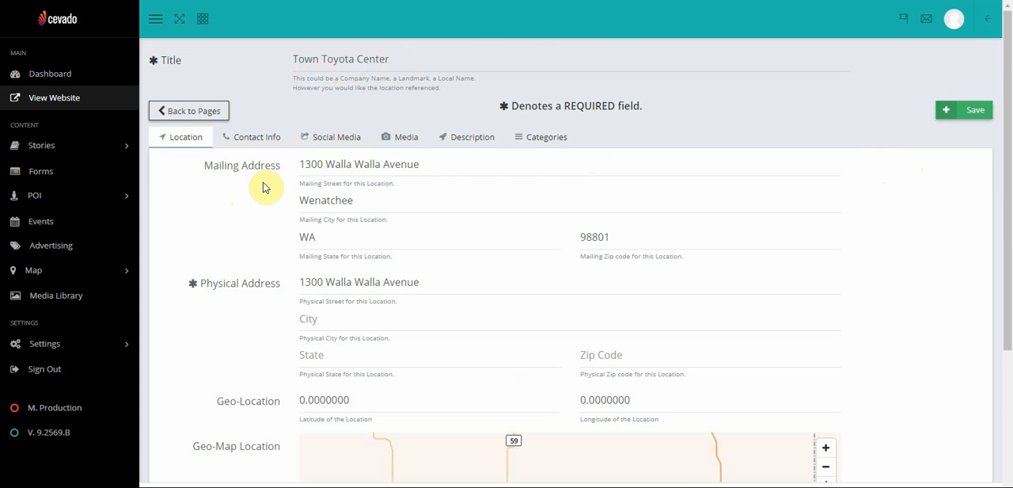
Complete the venue's physical address, including city, state and zip code, with the saved autofill entry for Wenatchee
scroll(264, 188, down, 2)
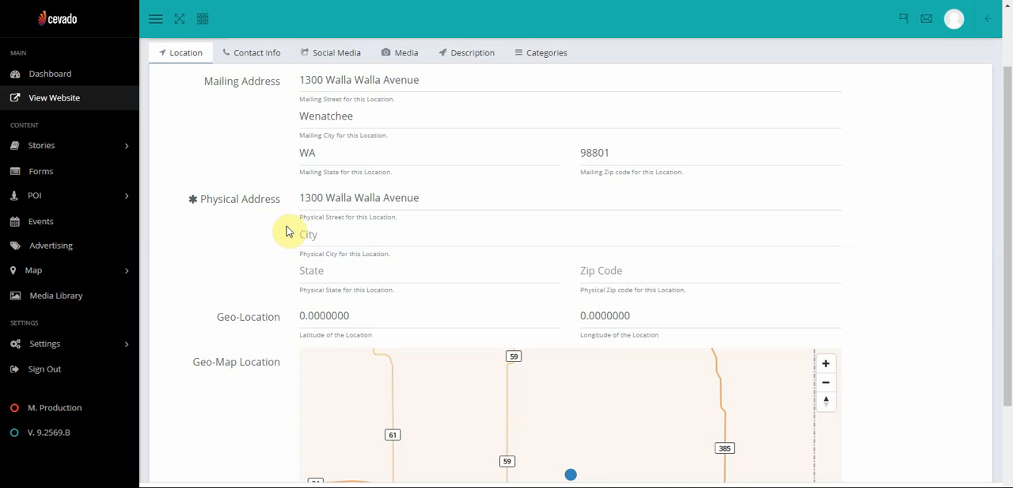
scroll(297, 230, down, 2)
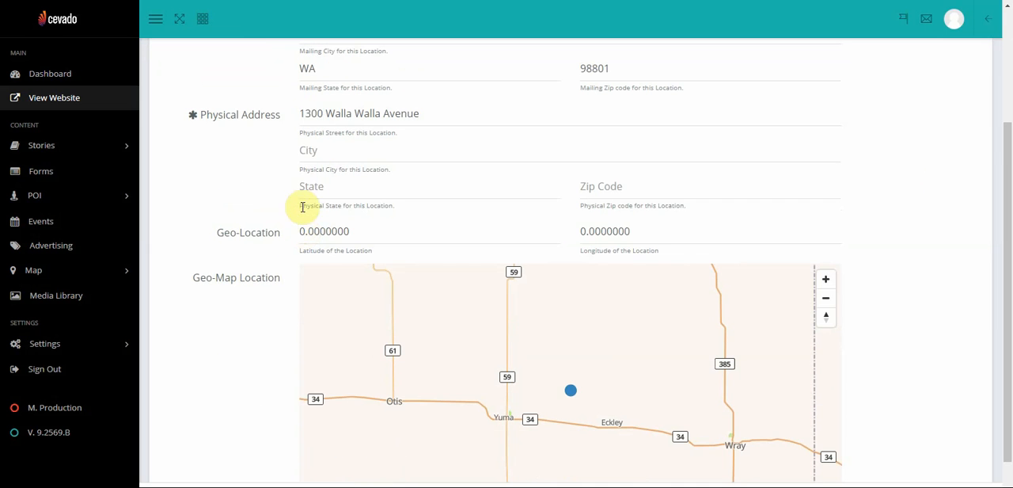
click(314, 152)
text(Wenat)
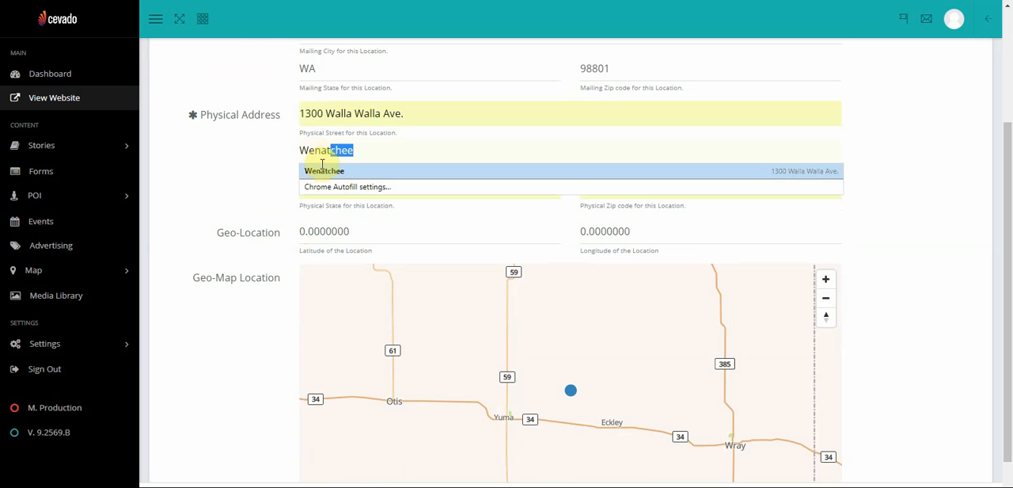
click(318, 165)
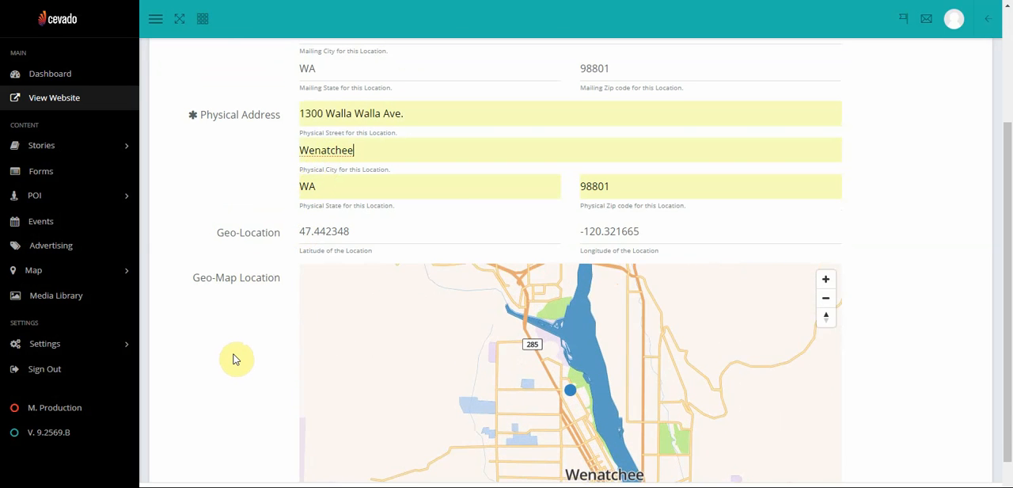
Move the location marker on the geo-map slightly west, to about 47.44223, -120.32275
scroll(235, 358, down, 1)
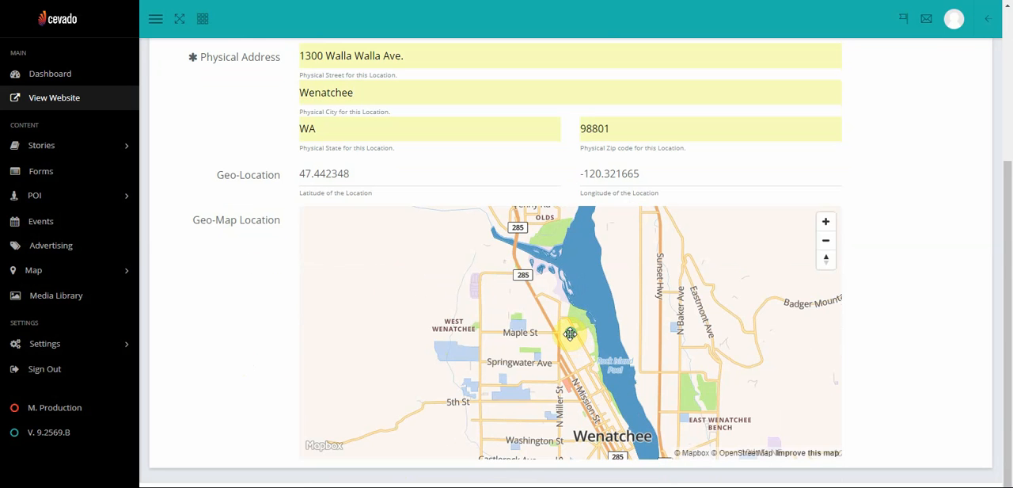
mouse_move(570, 333)
mouse_down()
mouse_move(555, 325)
mouse_move(566, 333)
mouse_up()
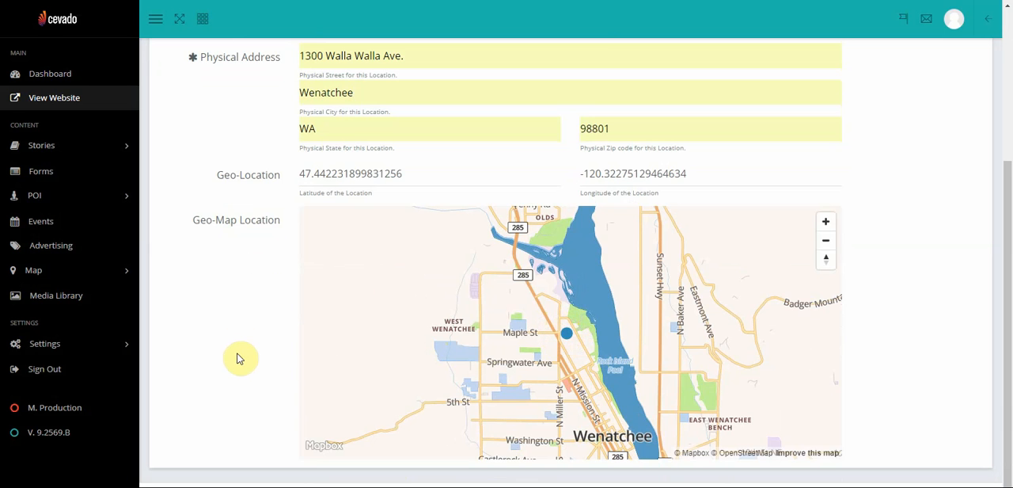
scroll(231, 336, up, 3)
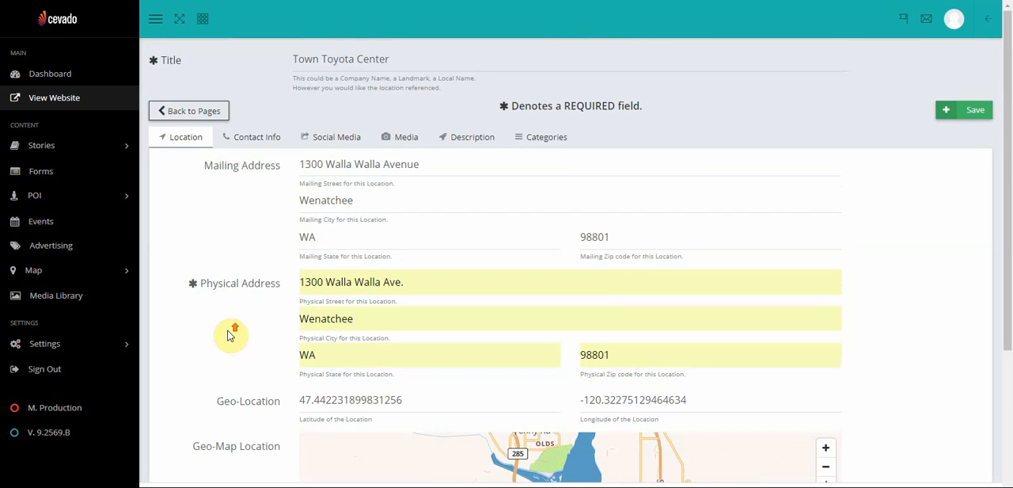
Review the entry's contact info, opening hours and social media links
click(257, 140)
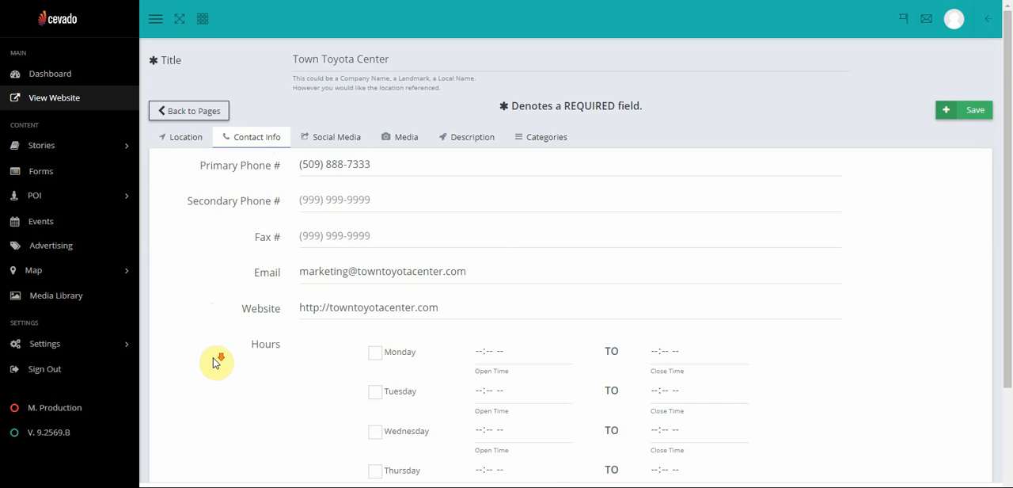
scroll(213, 360, down, 2)
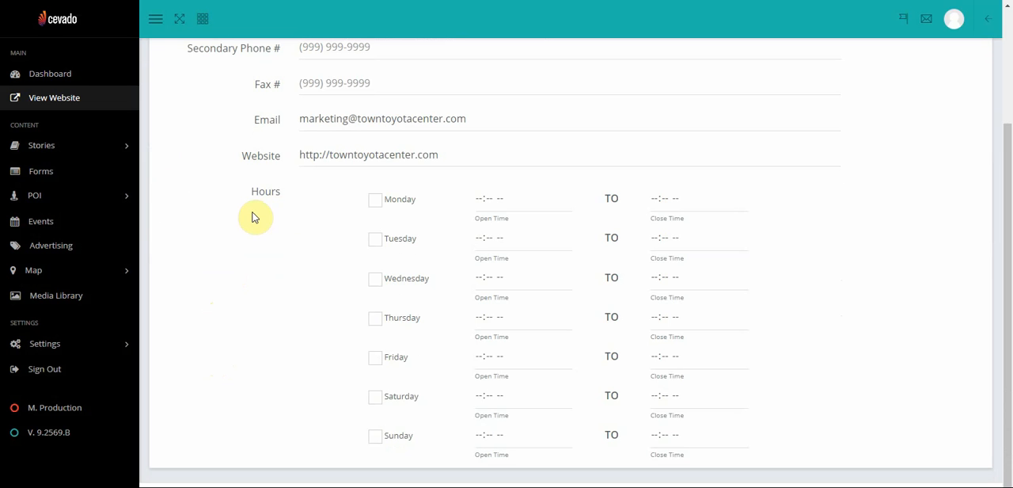
scroll(253, 218, up, 2)
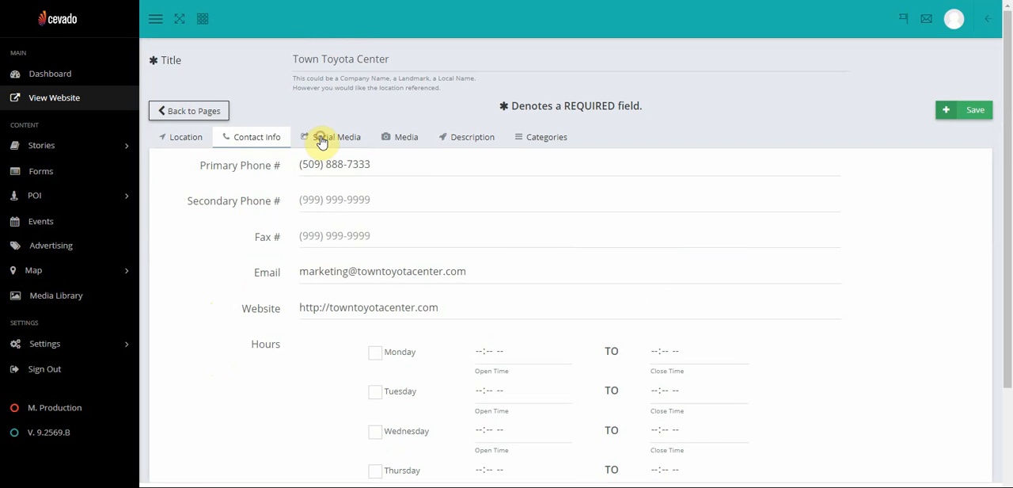
click(322, 139)
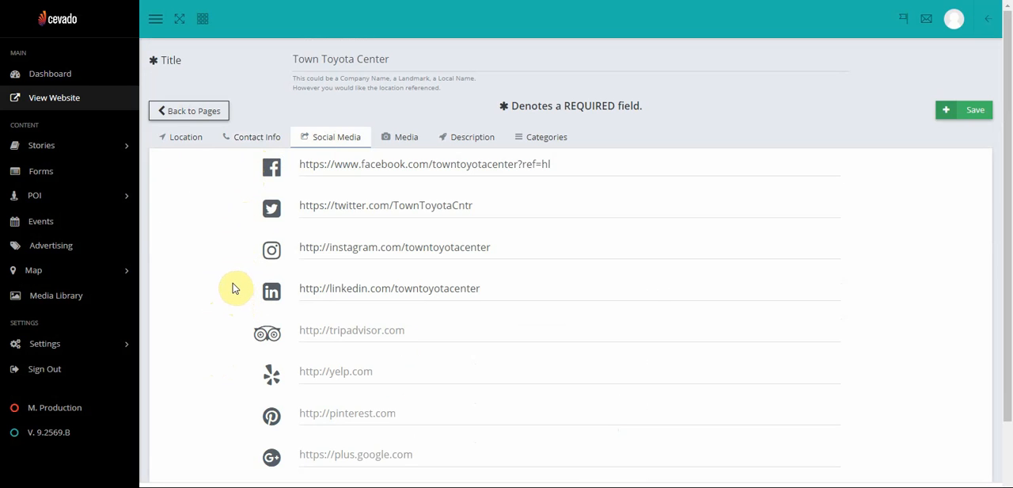
Add TTC Bball.jpg from the Tutorial Images folder to the first empty additional point-of-interest image slot
click(402, 140)
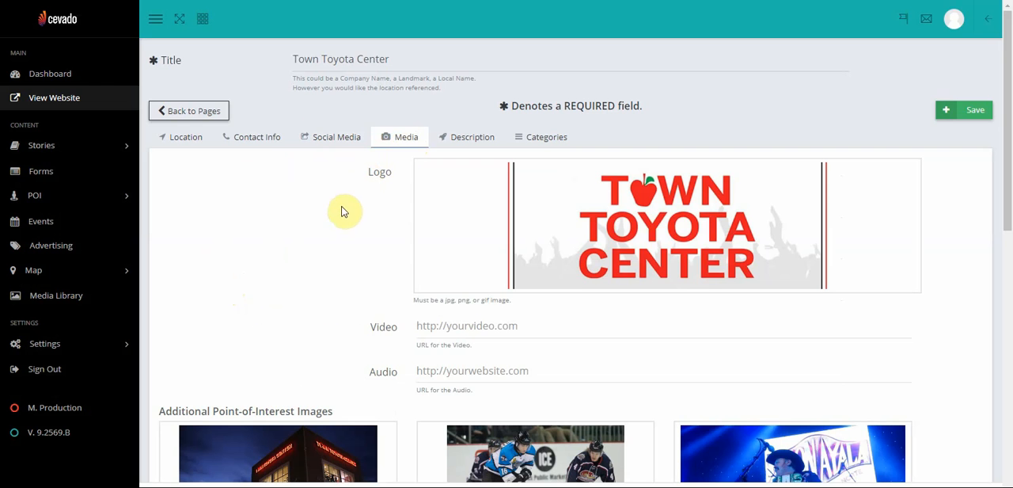
scroll(344, 214, down, 2)
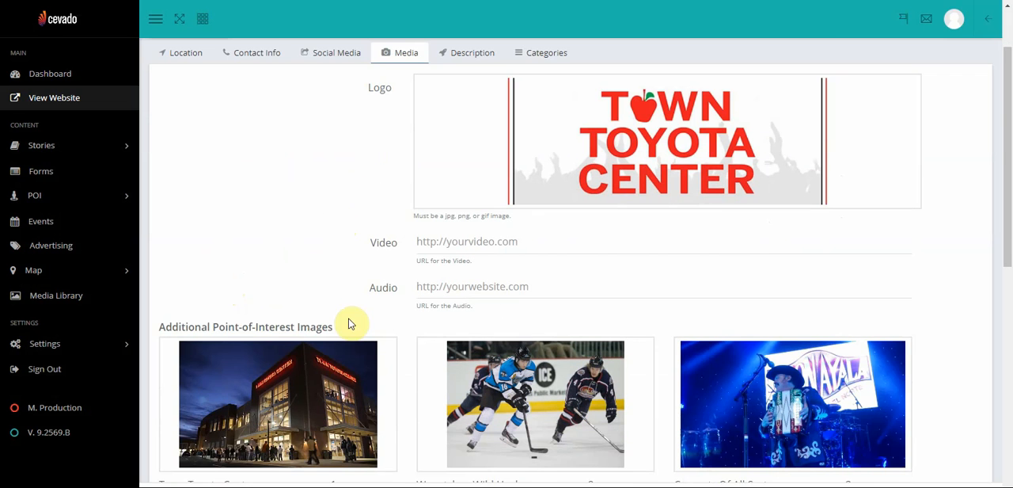
mouse_move(350, 380)
scroll(351, 380, down, 2)
scroll(349, 375, down, 2)
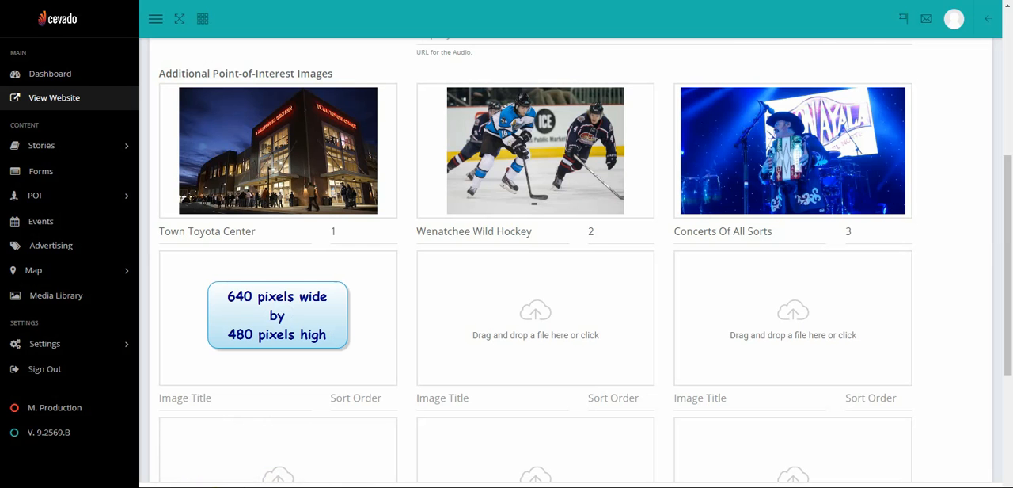
click(122, 455)
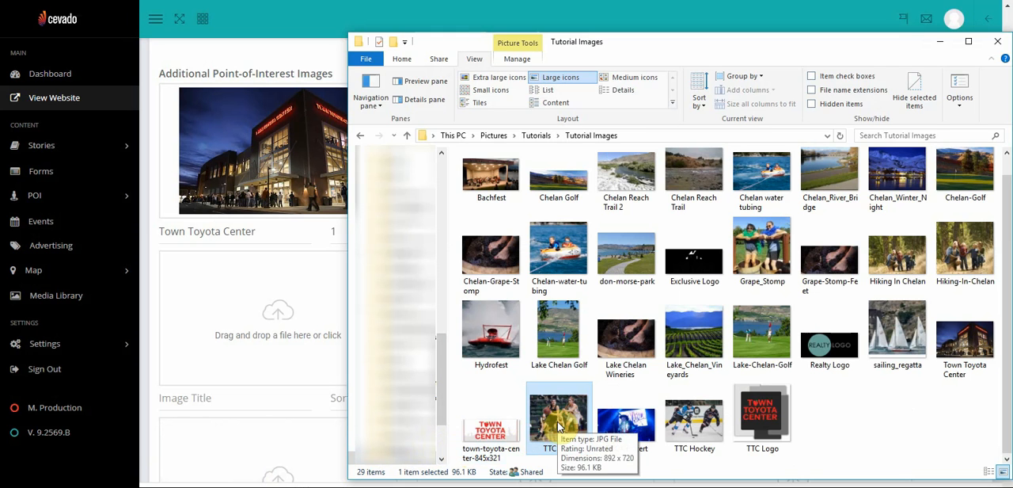
drag(558, 424, 274, 335)
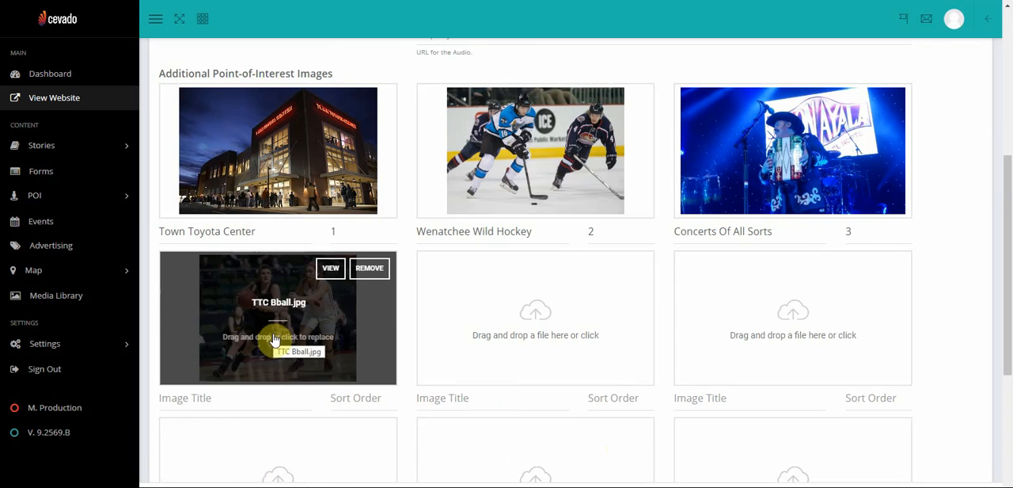
Title the added basketball image "High School Basketball" and set its sort order to 4
click(235, 397)
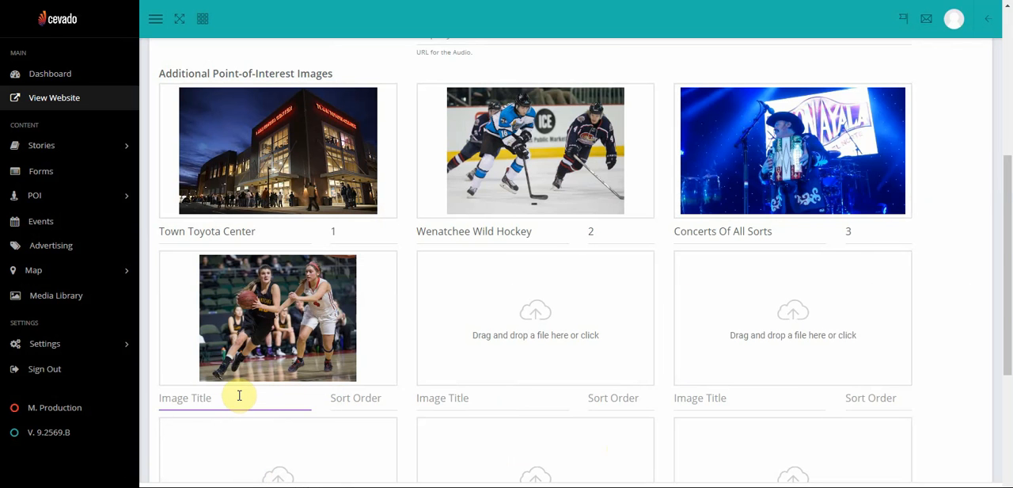
text(H)
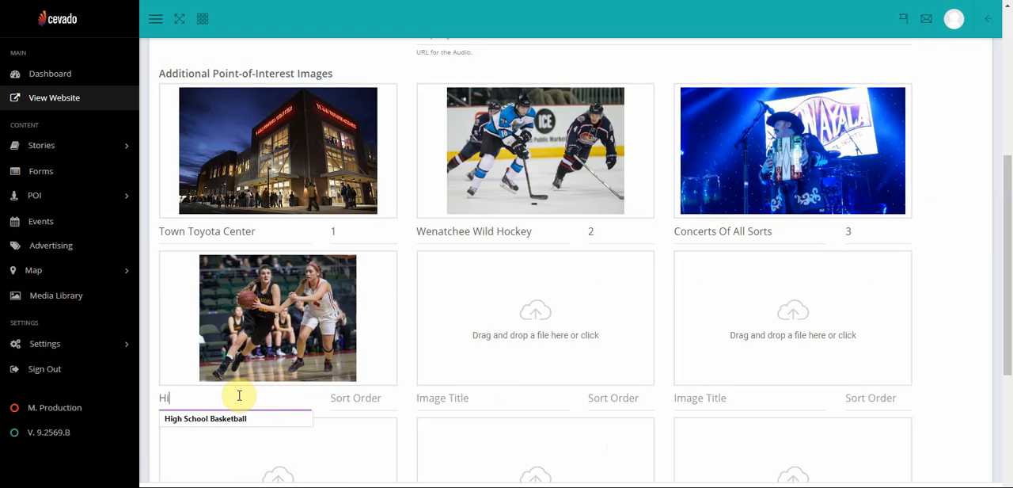
text(i)
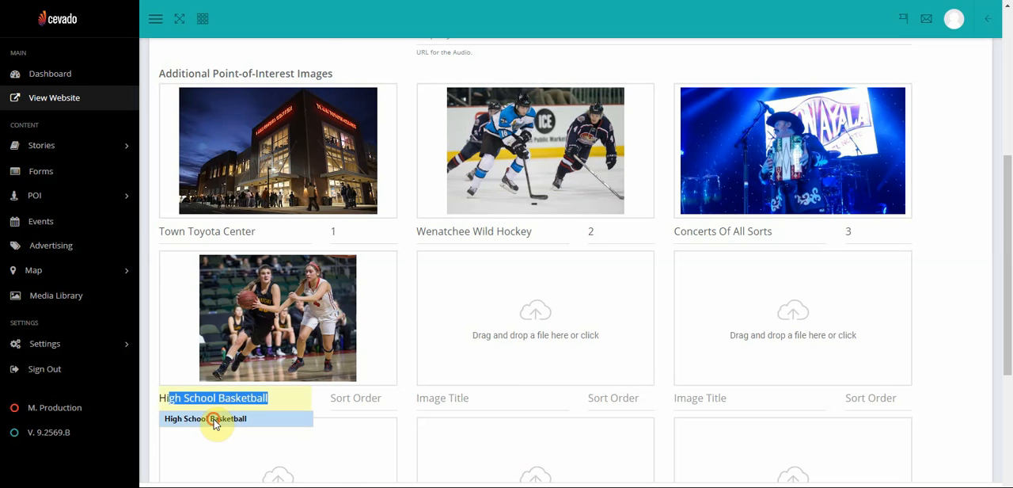
click(215, 423)
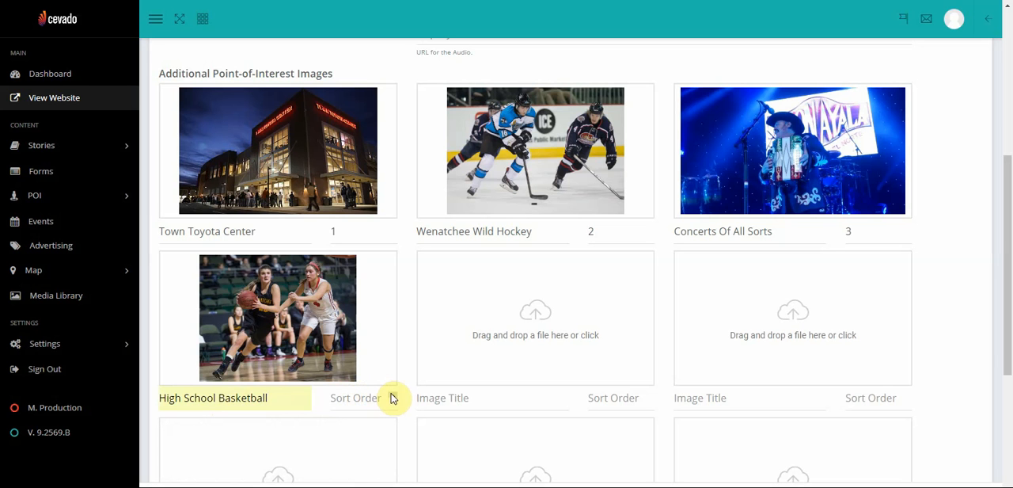
click(393, 396)
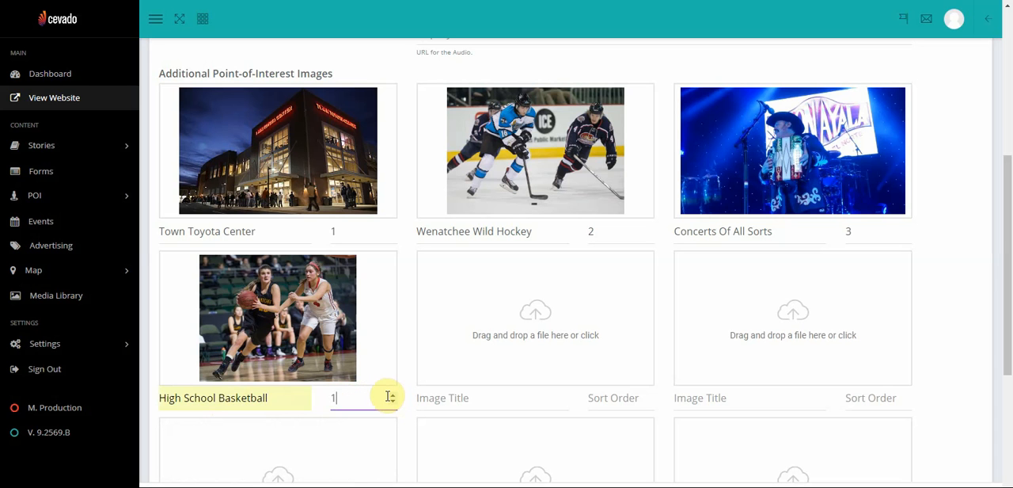
click(394, 395)
click(394, 395)
click(393, 395)
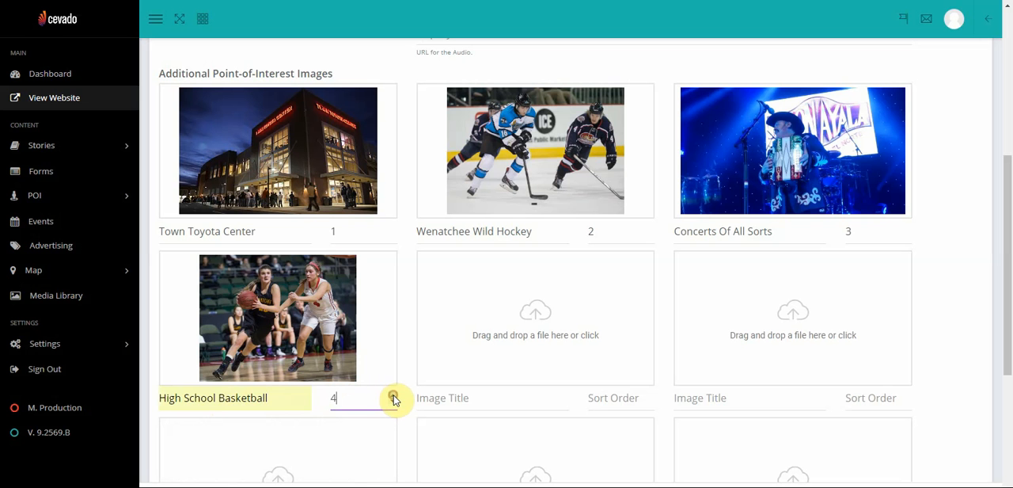
click(304, 397)
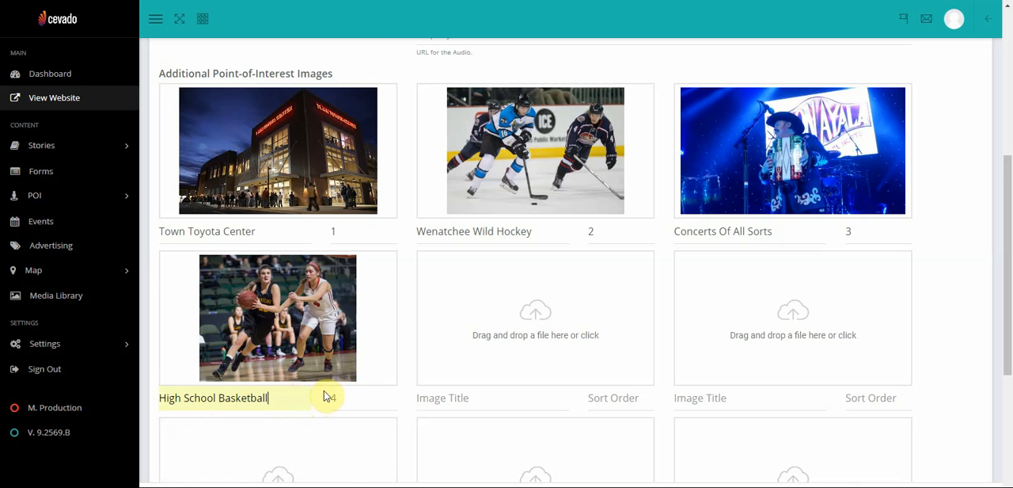
Review the entry's description and categories, and save the Town Toyota Center point of interest
scroll(160, 259, up, 3)
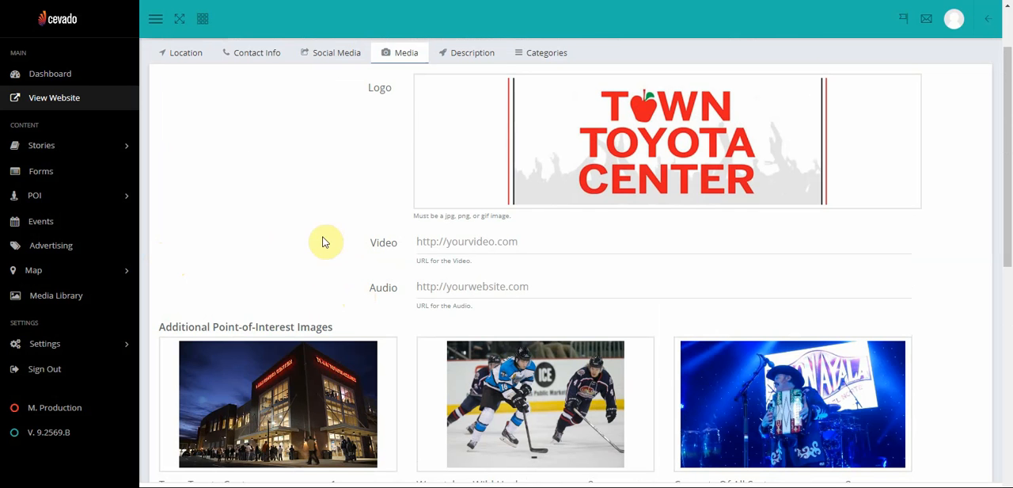
scroll(462, 144, up, 1)
click(462, 145)
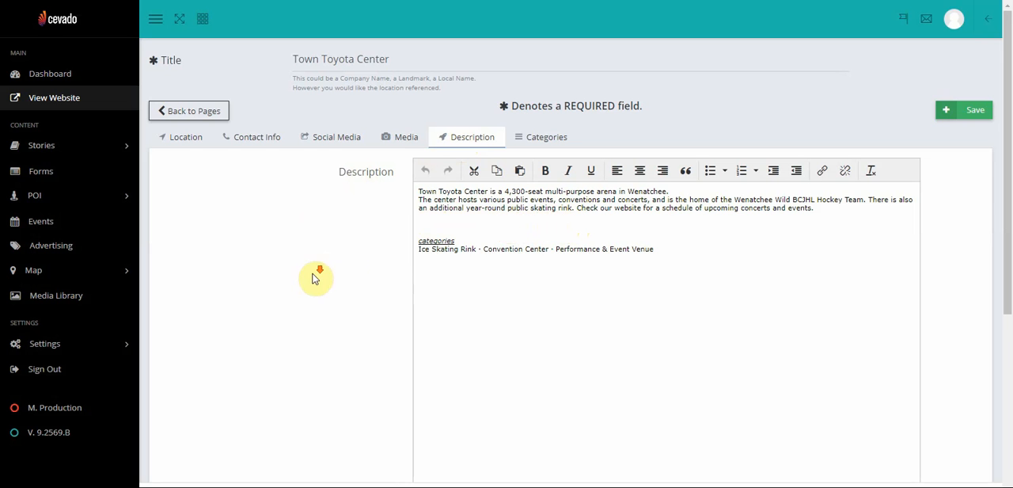
scroll(307, 281, down, 3)
scroll(307, 283, down, 2)
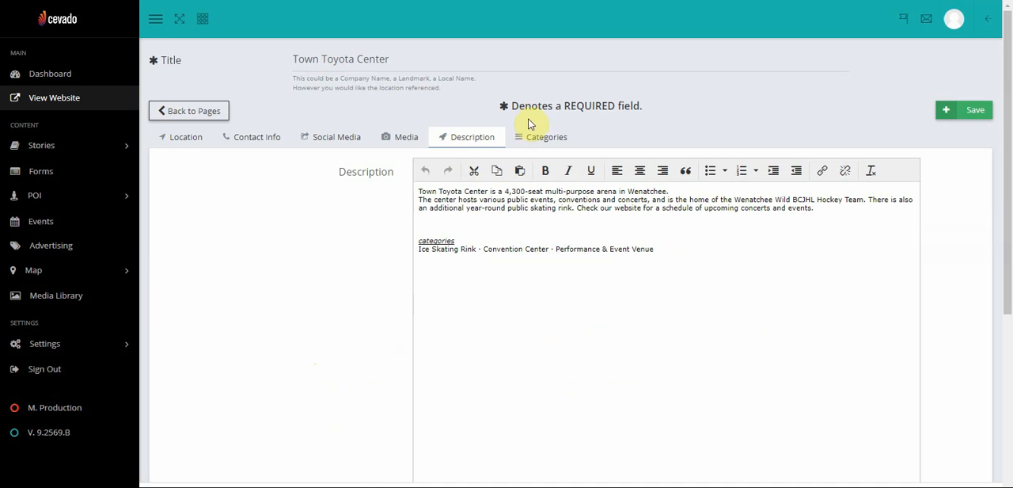
click(537, 135)
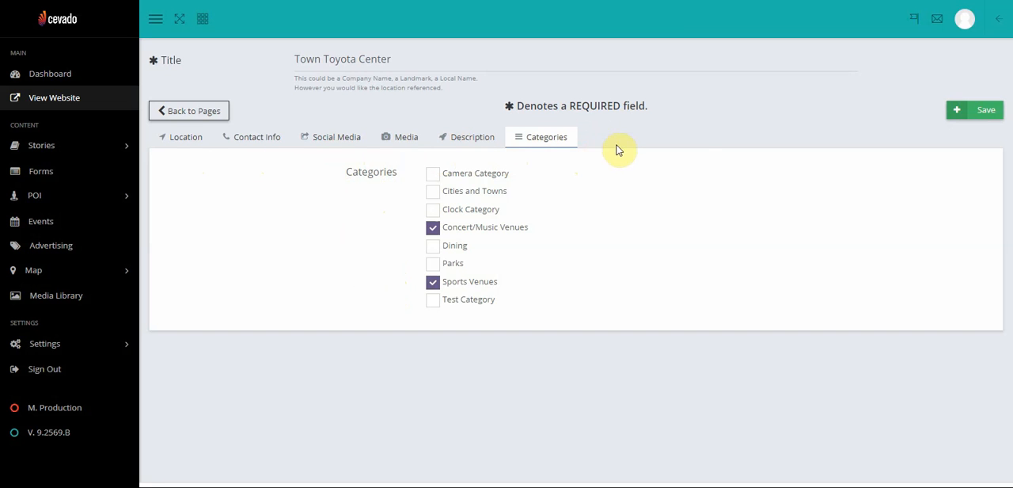
click(989, 112)
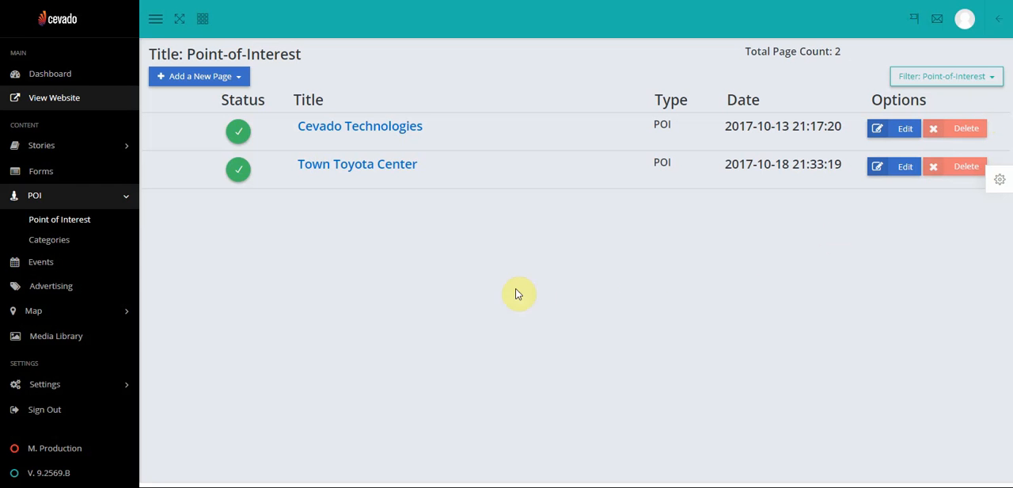
Open the published Town Toyota Center page and examine its image gallery, contact info, description and location map
click(335, 173)
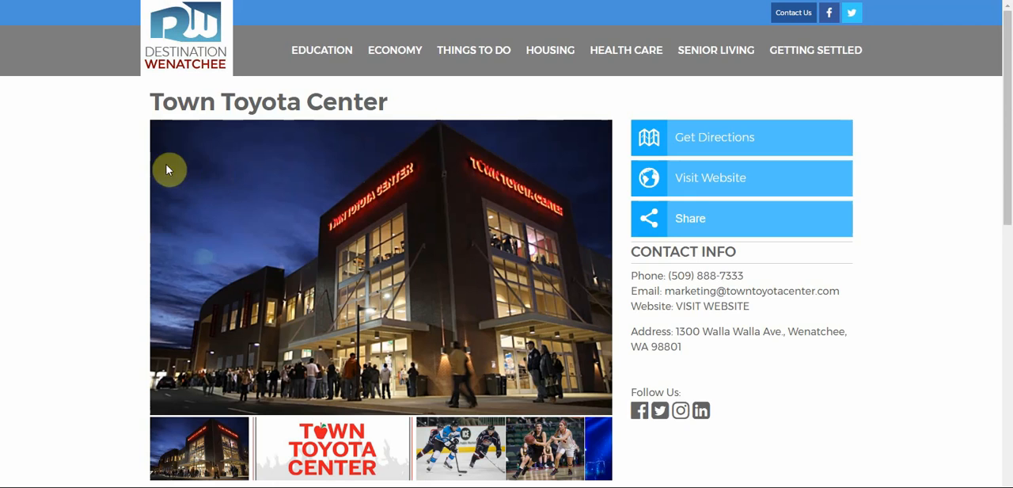
scroll(165, 165, down, 2)
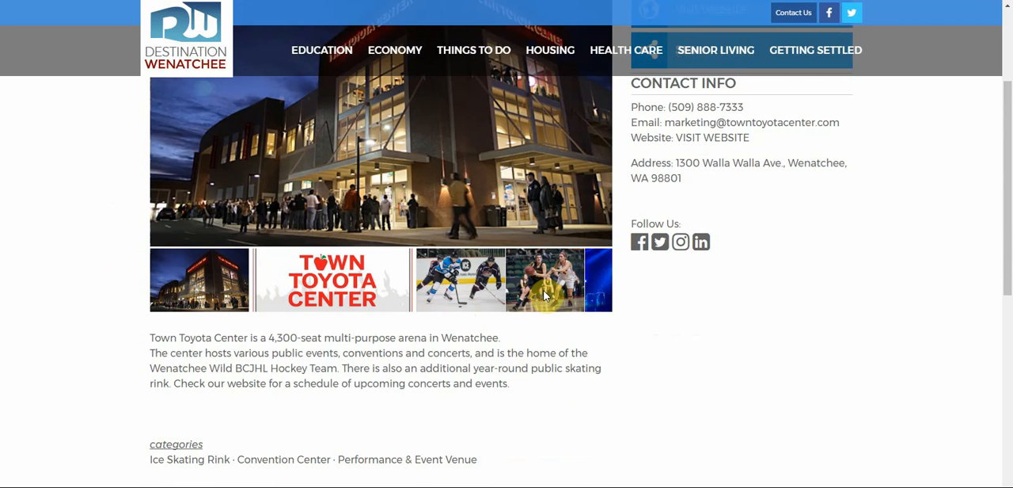
scroll(617, 340, up, 1)
scroll(607, 346, up, 2)
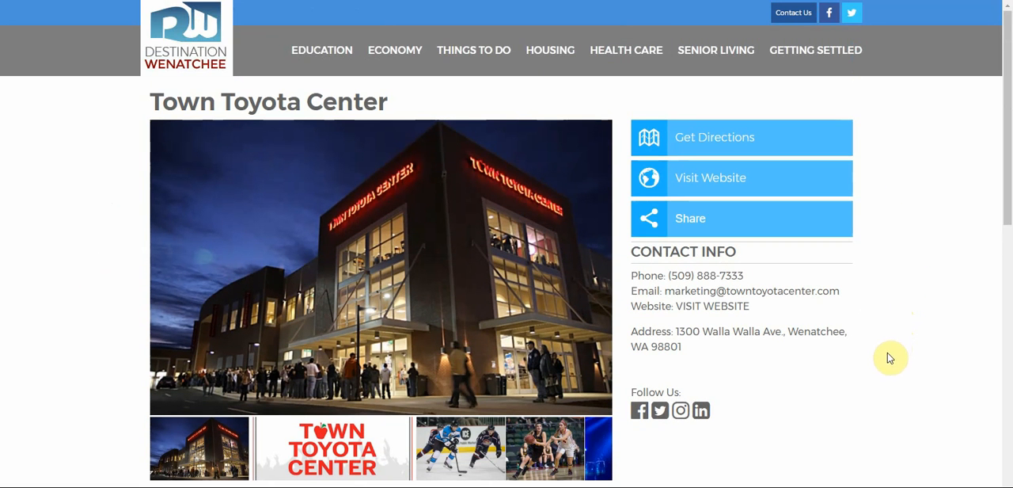
scroll(880, 389, down, 1)
scroll(880, 389, down, 6)
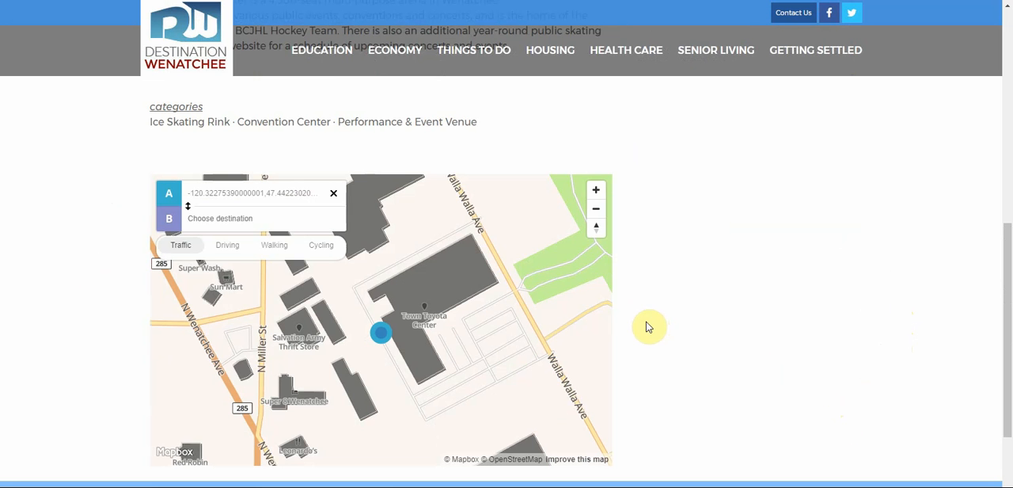
scroll(792, 321, up, 1)
scroll(792, 320, up, 5)
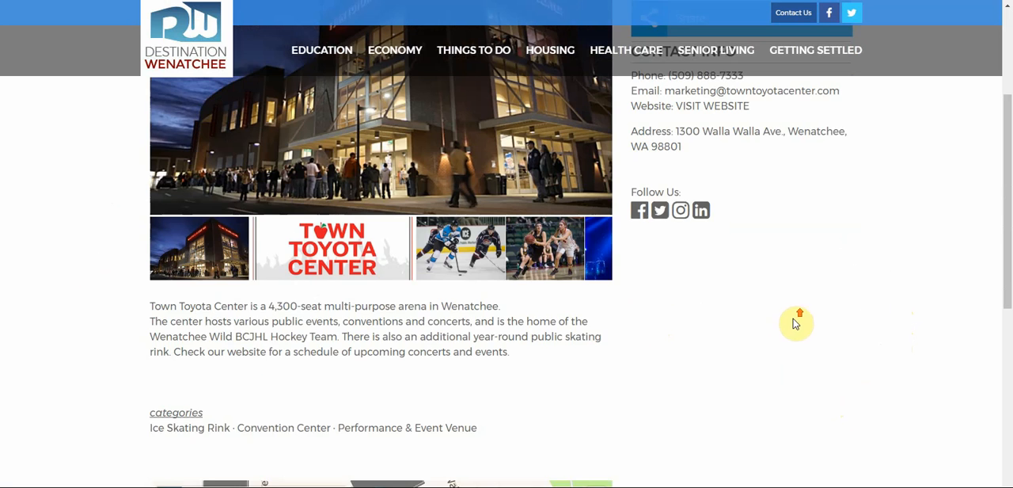